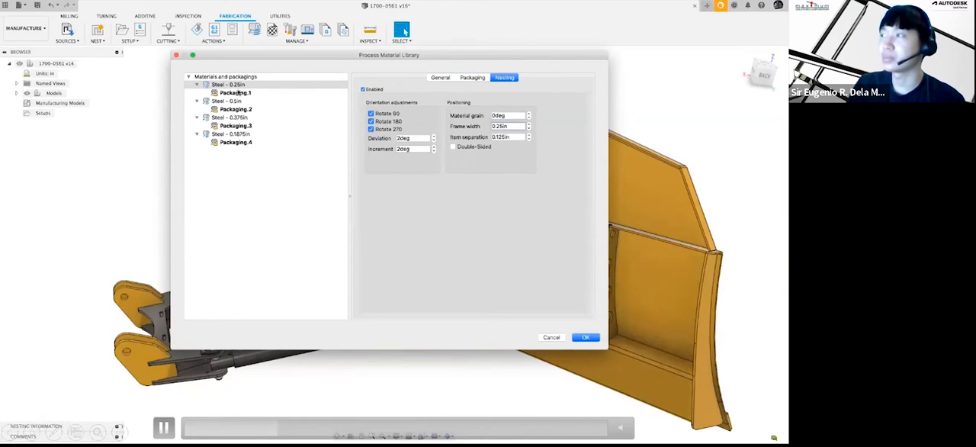
mouse_move(460, 213)
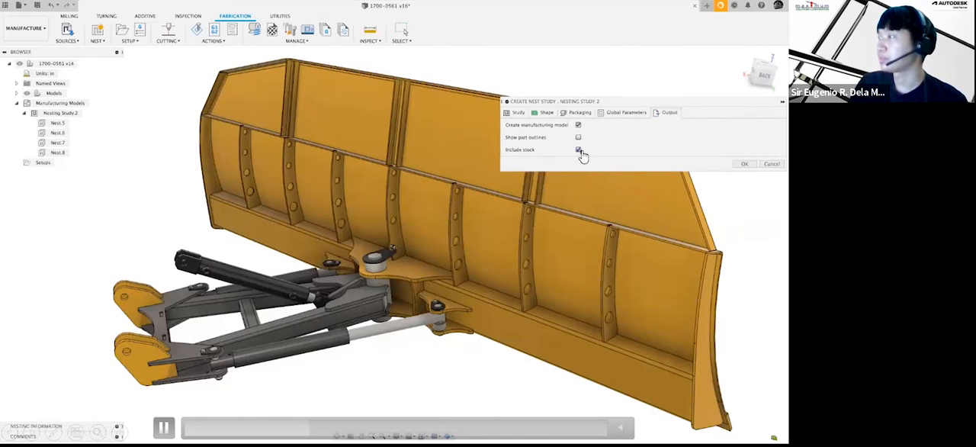
click(163, 428)
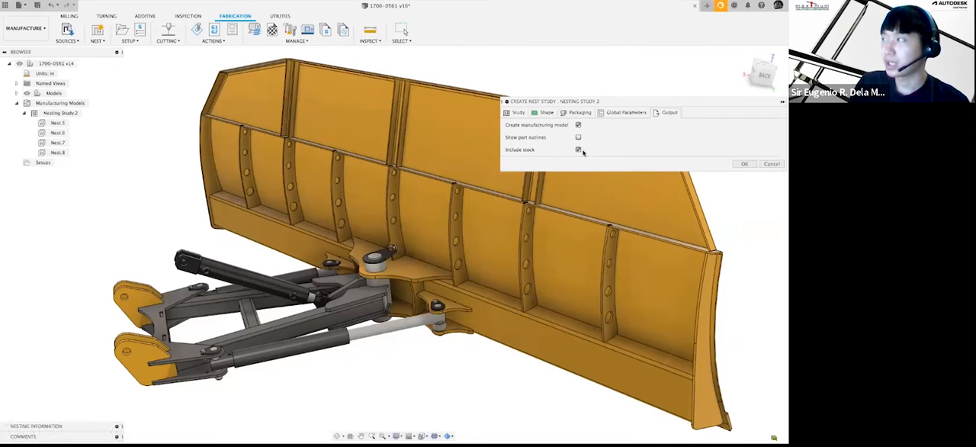
mouse_move(663, 212)
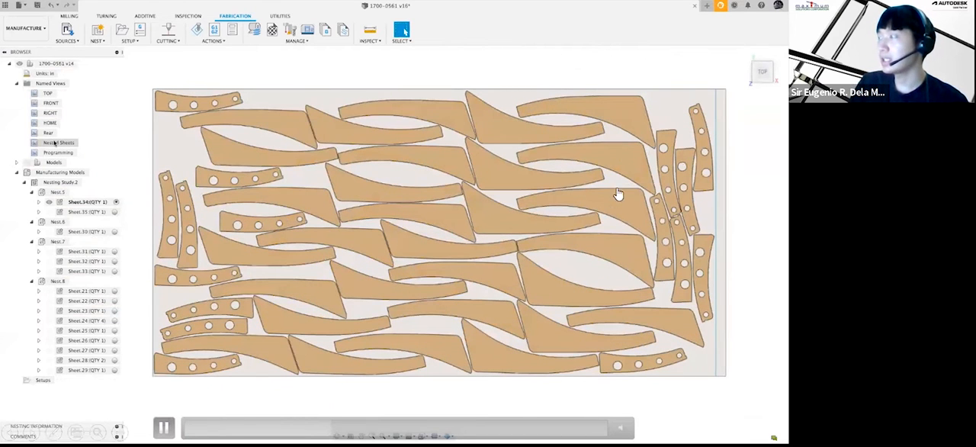
click(164, 426)
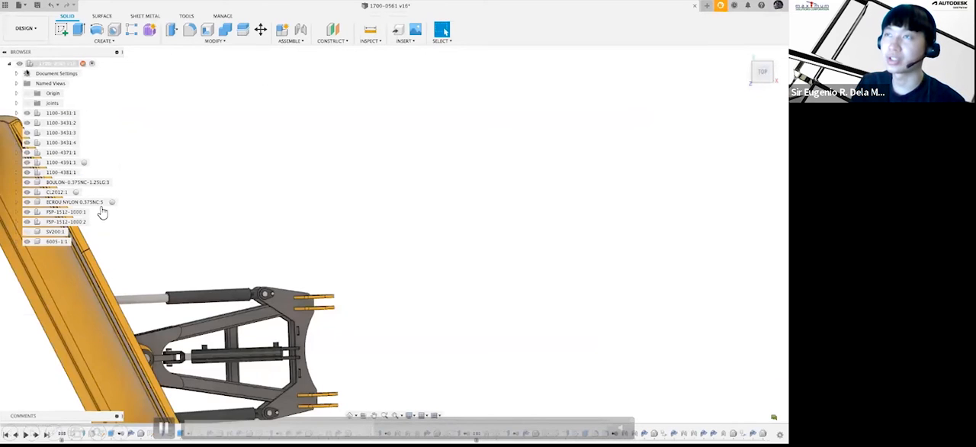
click(165, 429)
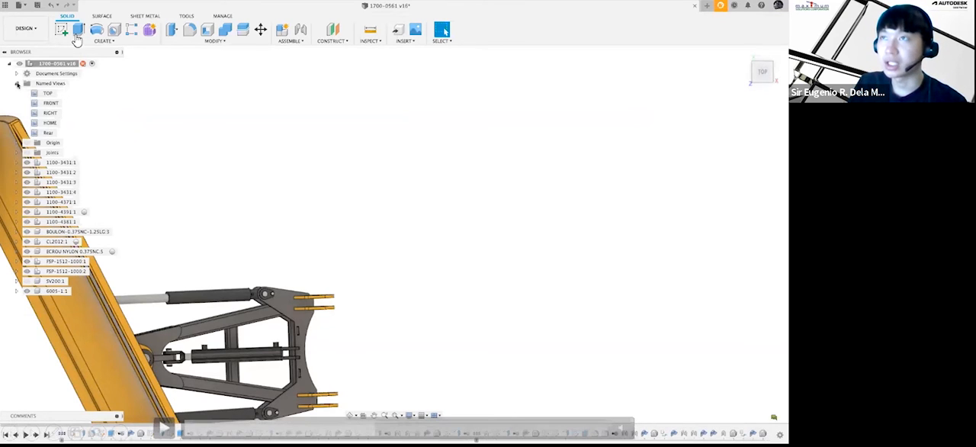
click(164, 425)
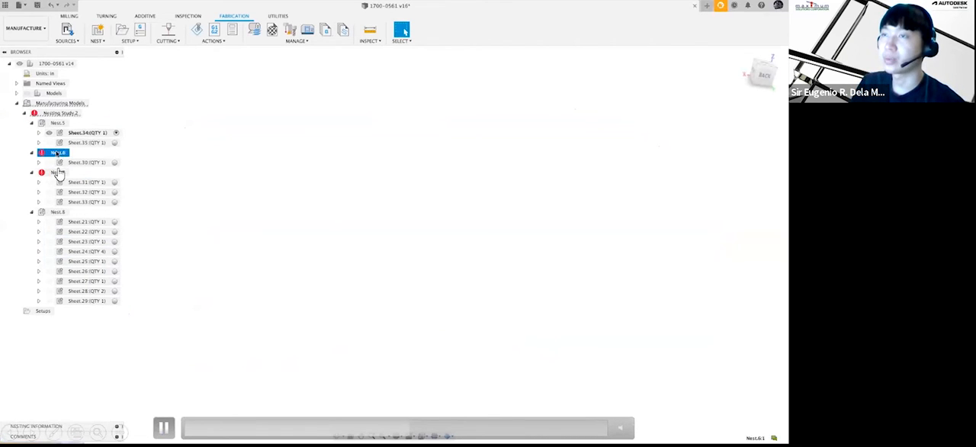
click(163, 428)
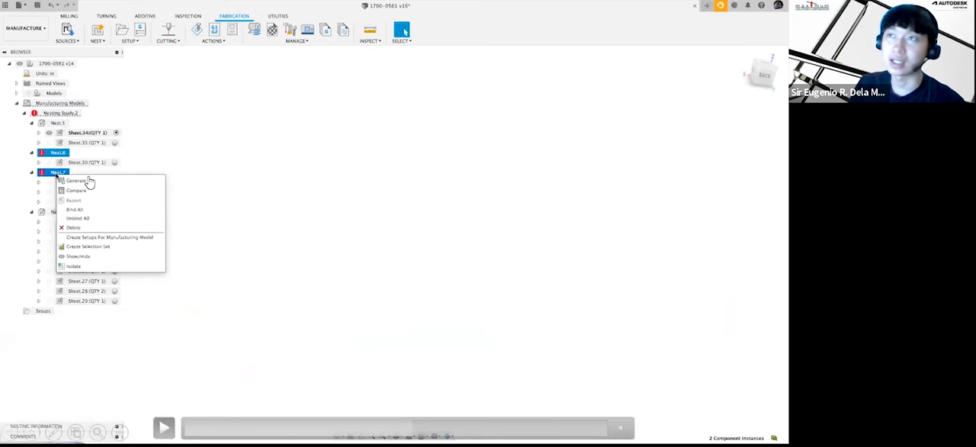
click(163, 427)
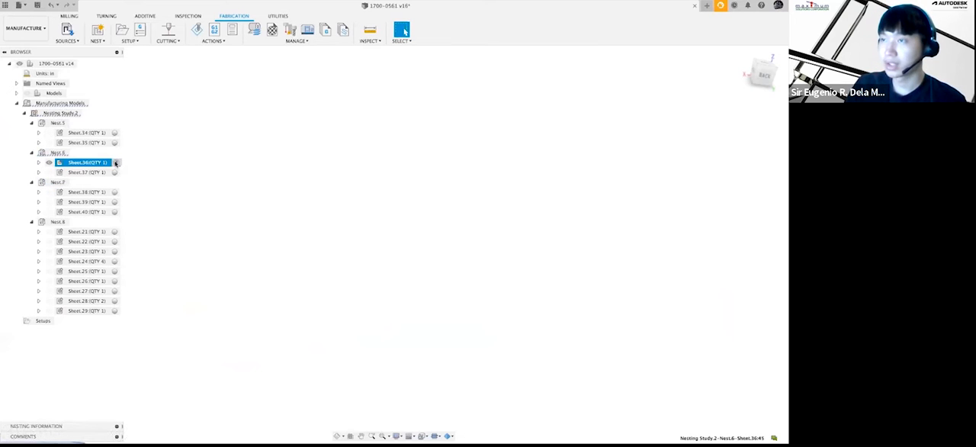
mouse_move(345, 92)
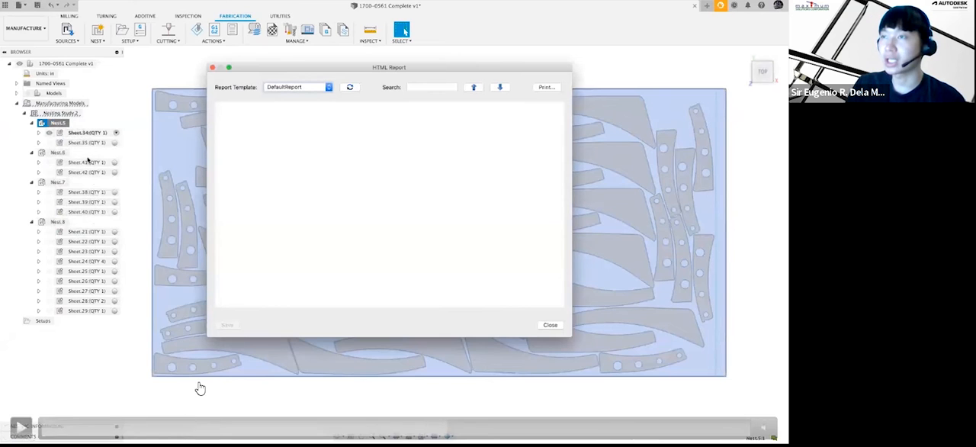
click(164, 426)
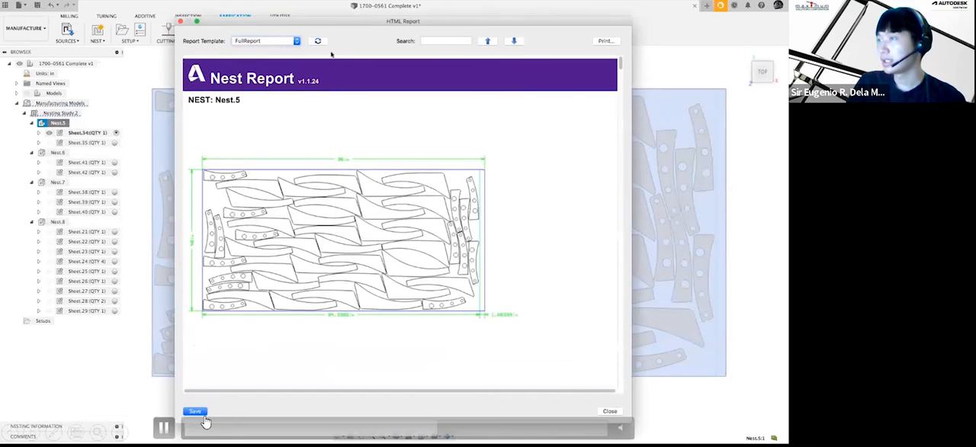
click(163, 427)
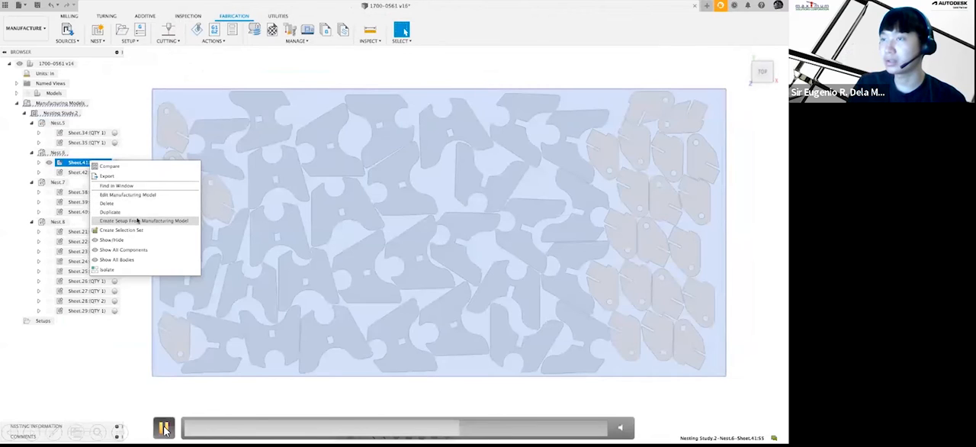
click(164, 430)
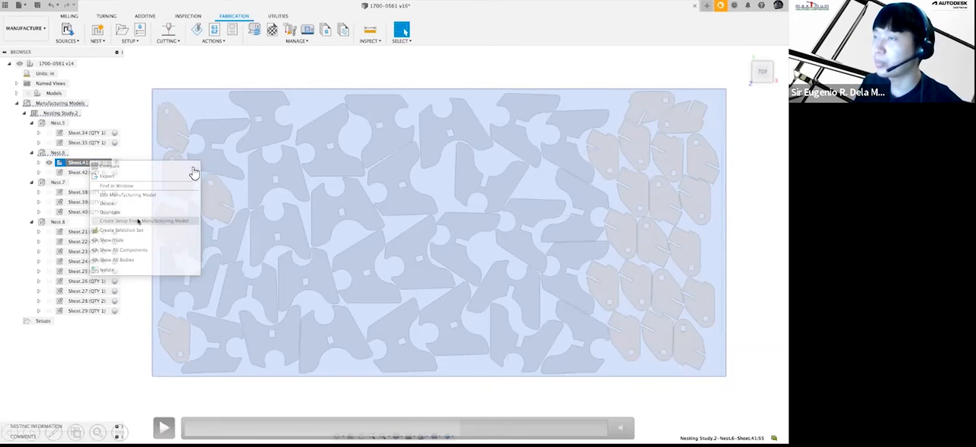
click(164, 429)
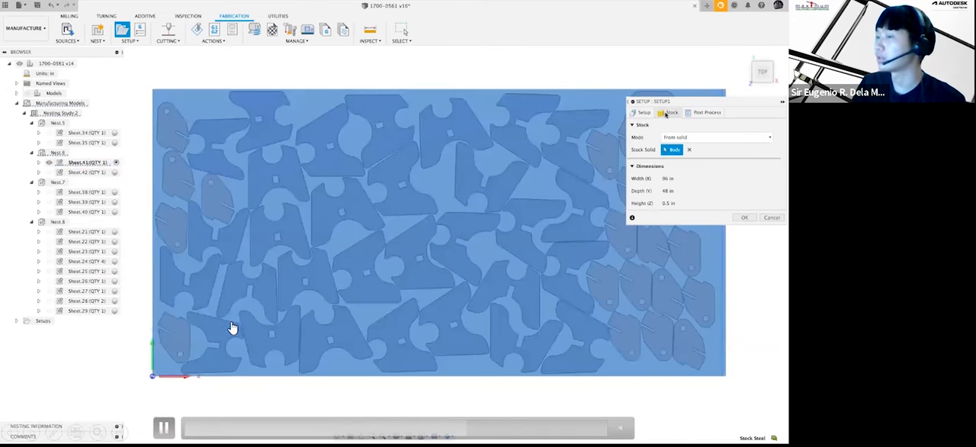
click(163, 427)
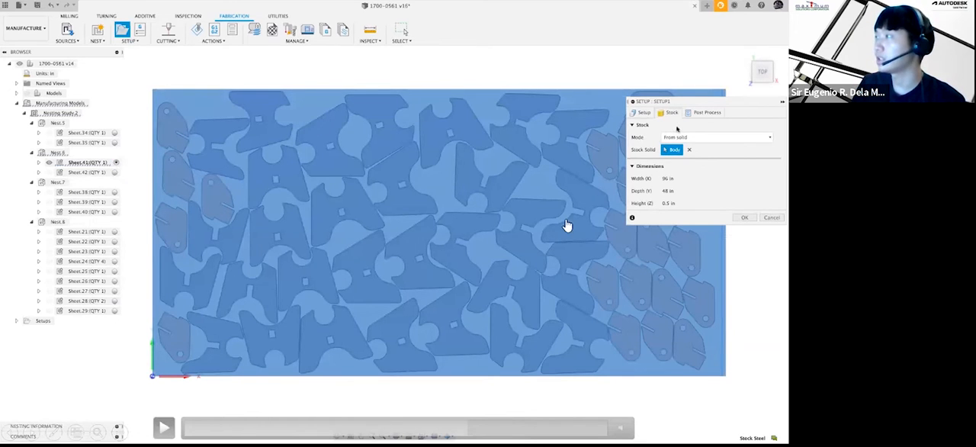
click(163, 428)
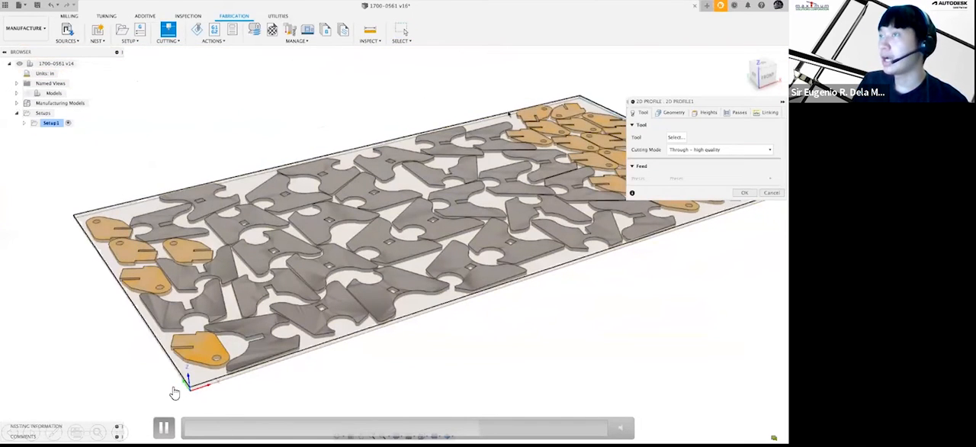
click(165, 428)
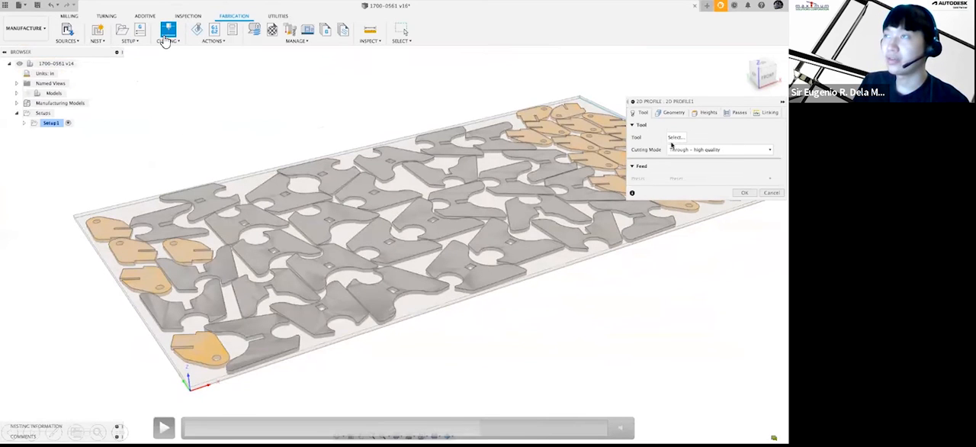
click(164, 428)
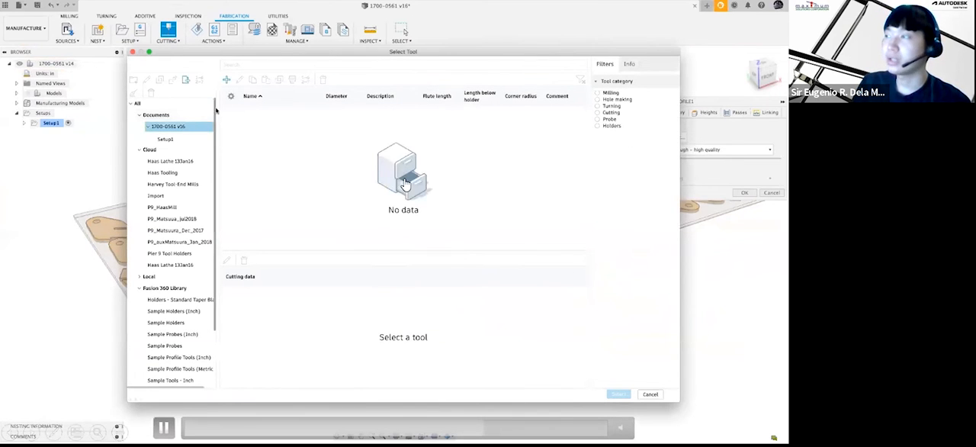
Step: Create a plasma cutter tool with a kerf width of 0.0625 in and assign it to the 2D Profile operation
click(227, 80)
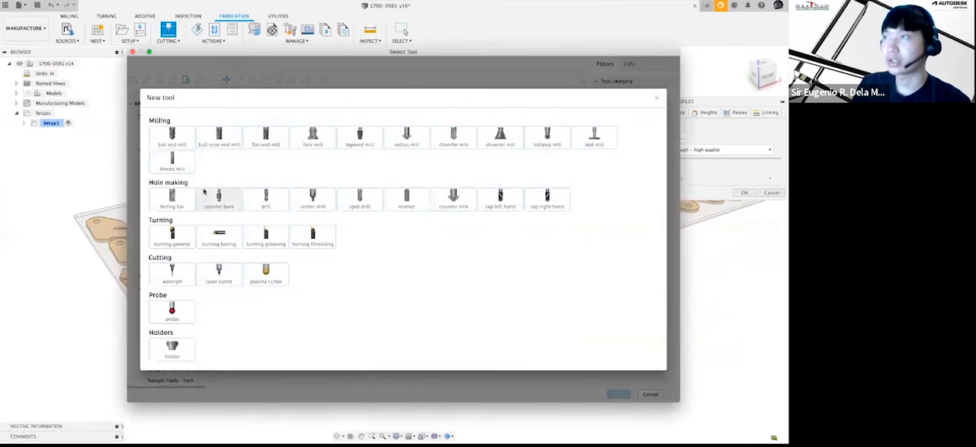
click(263, 278)
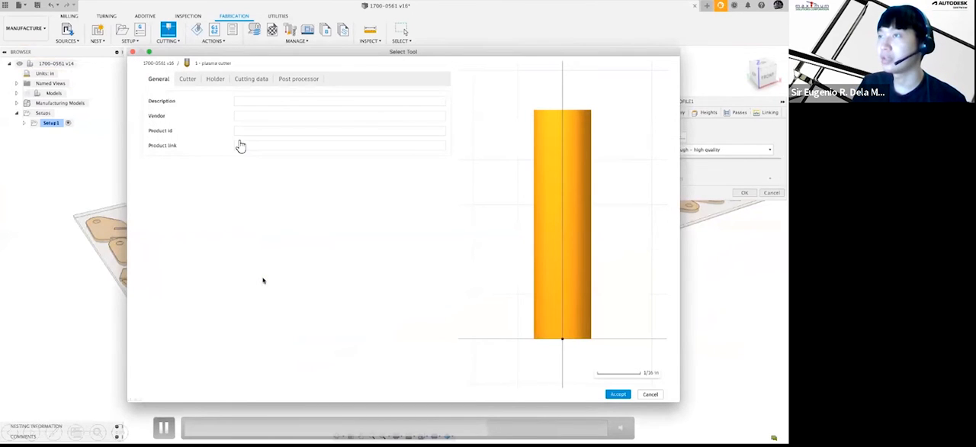
click(187, 79)
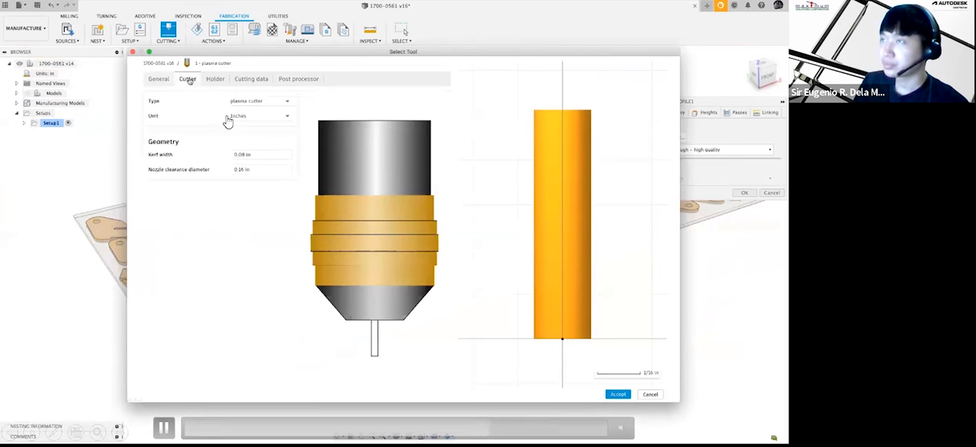
click(252, 155)
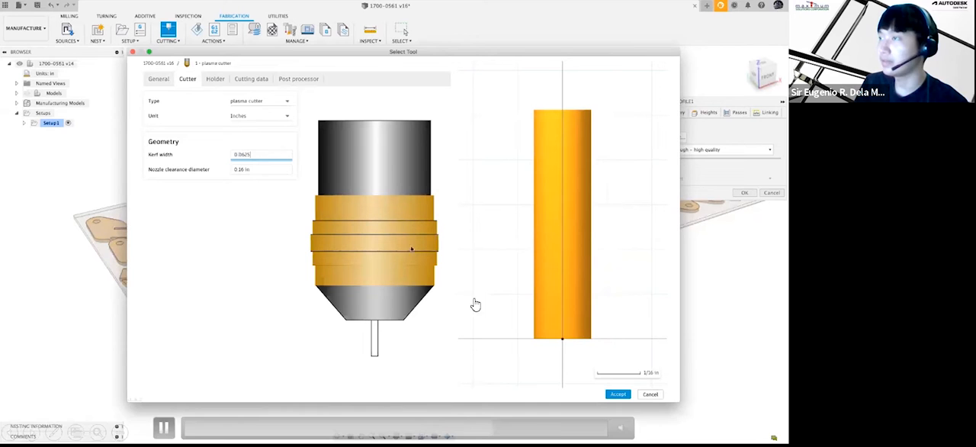
click(617, 394)
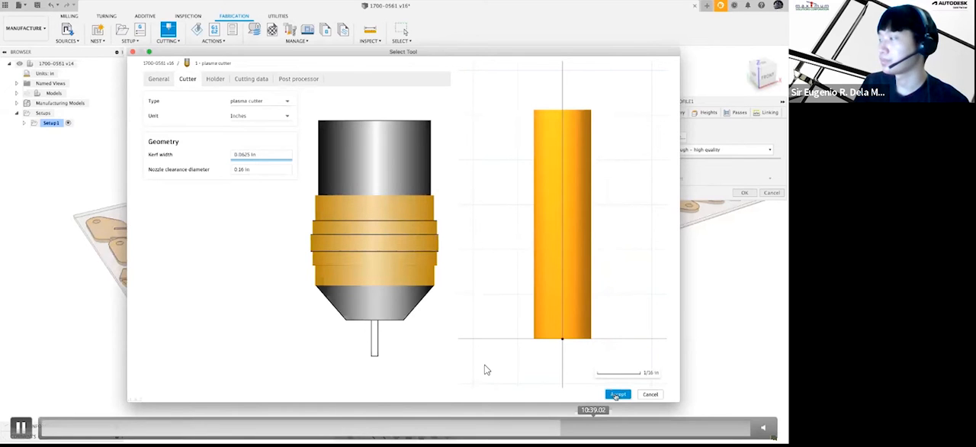
click(618, 394)
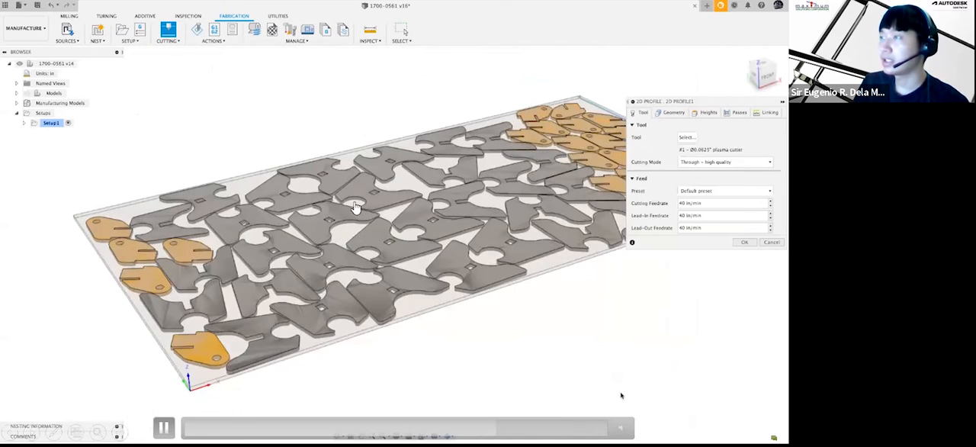
Step: Hide the Bodies folder of Sheet.41 and select a nested part's top face as the 2D Profile contour, using all loops
click(670, 114)
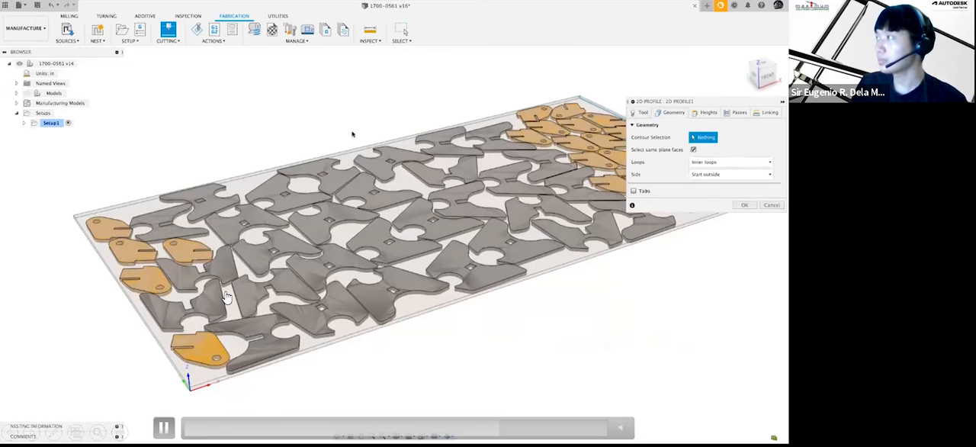
click(17, 103)
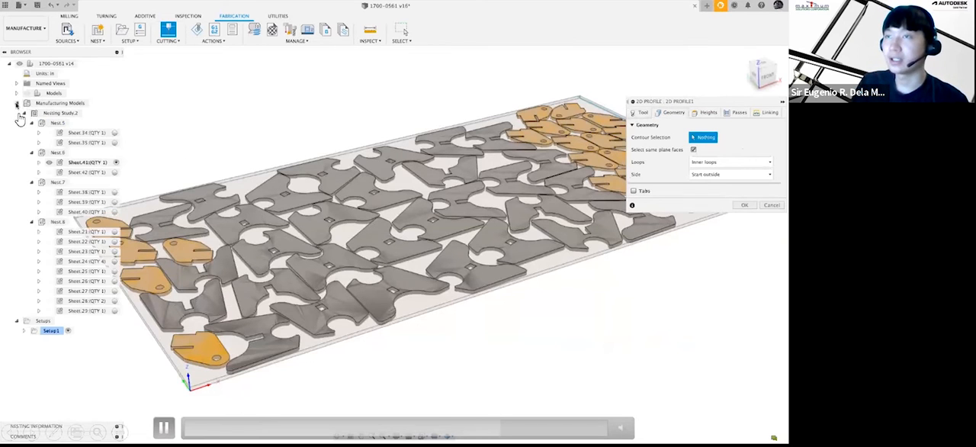
click(38, 162)
click(57, 73)
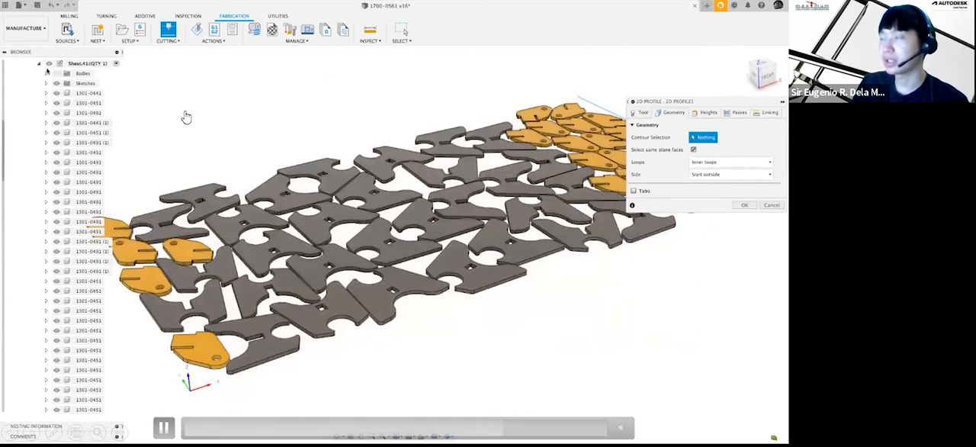
click(38, 65)
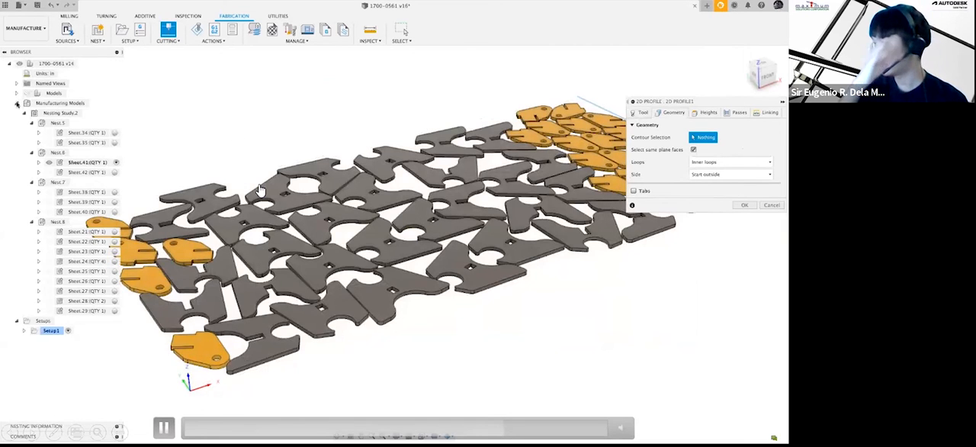
click(16, 104)
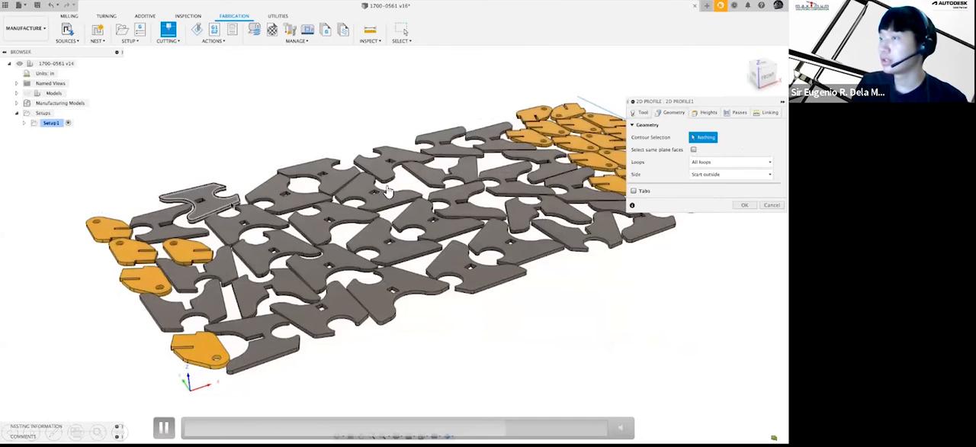
click(255, 217)
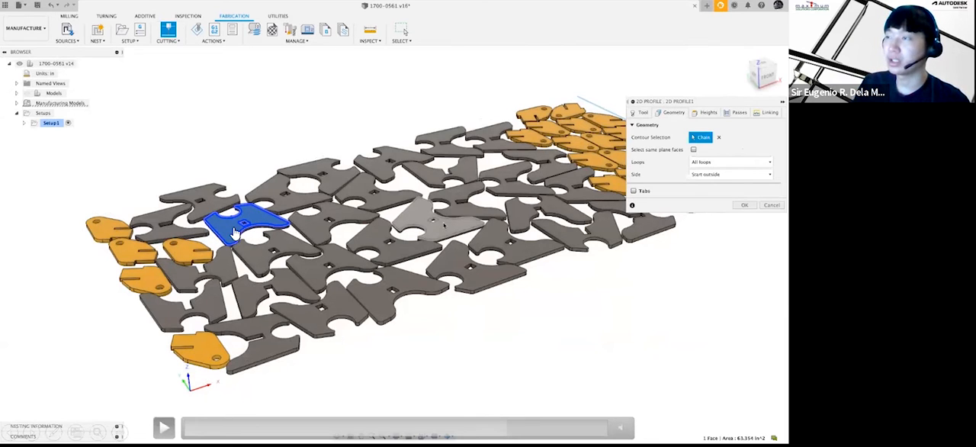
click(166, 428)
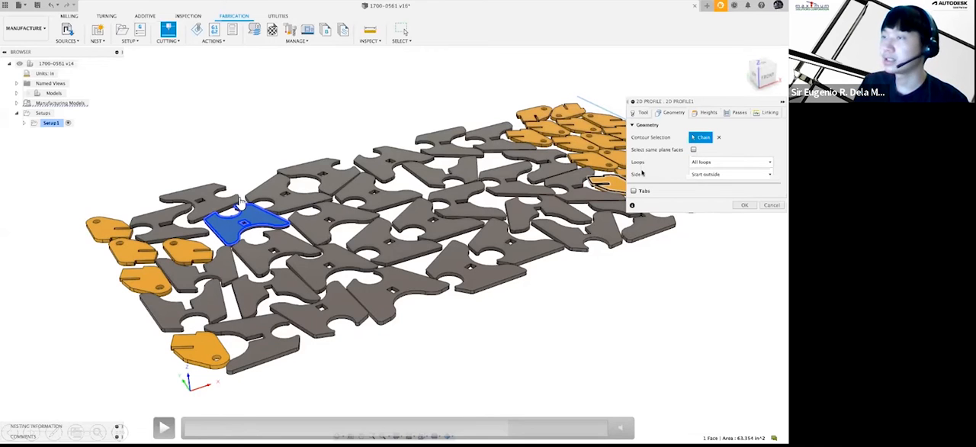
click(165, 428)
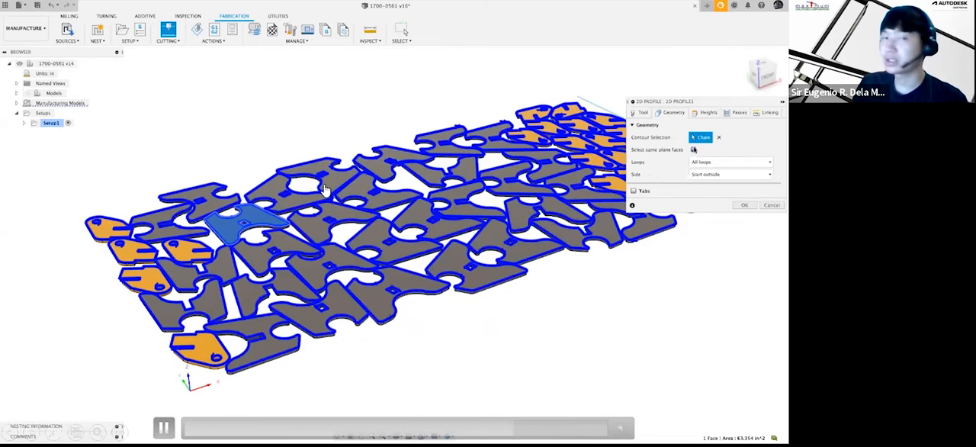
click(163, 427)
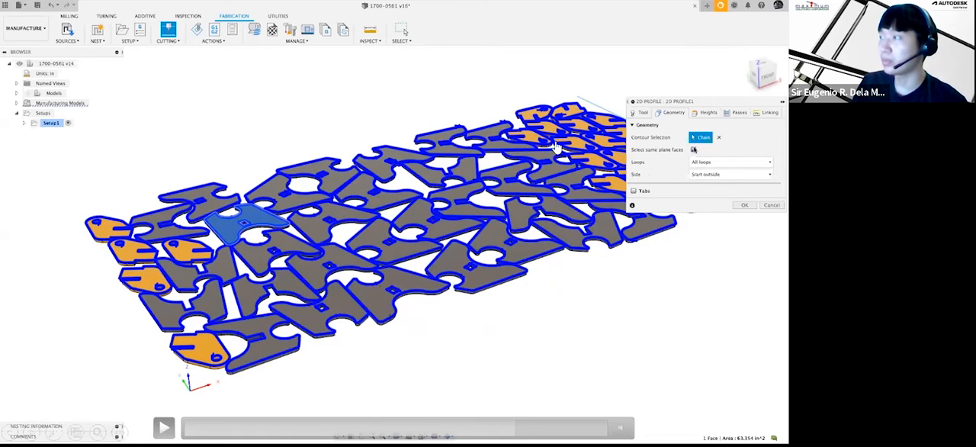
key(space)
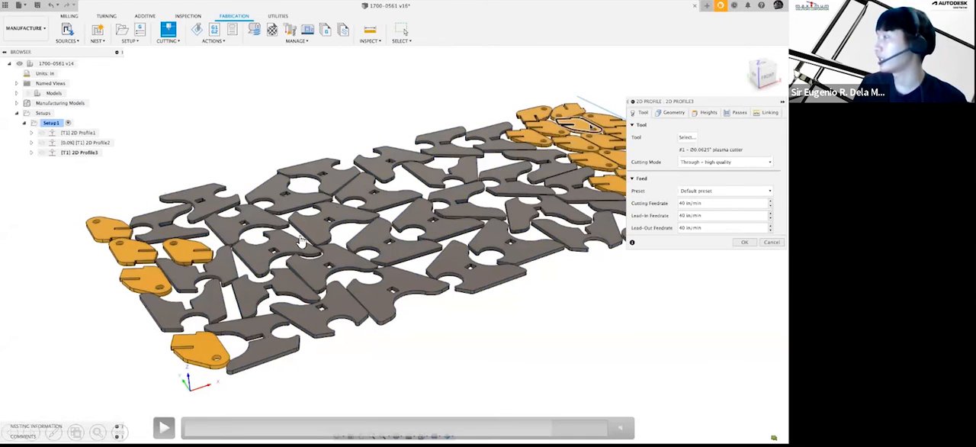
click(163, 427)
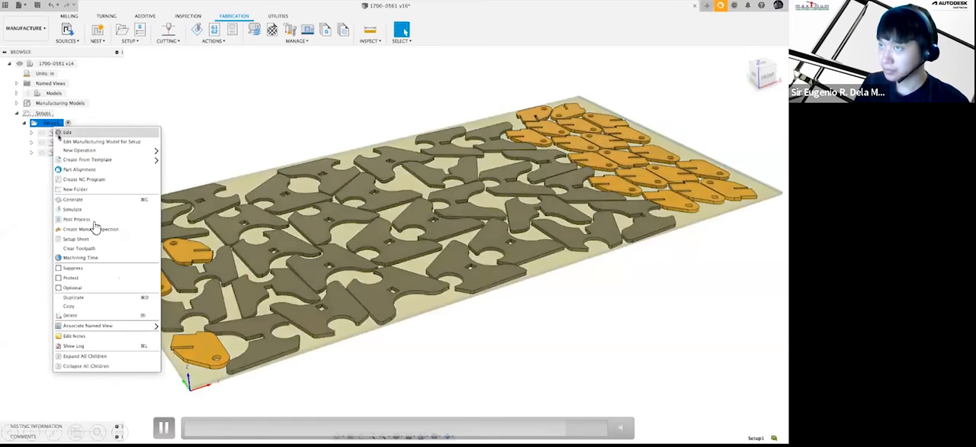
click(163, 428)
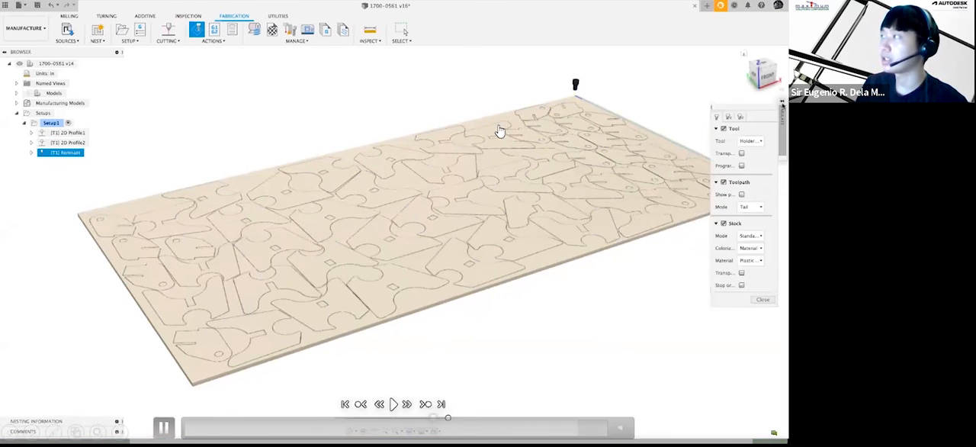
Step: Close the toolpath simulation and create an NC program from Setup1
click(771, 295)
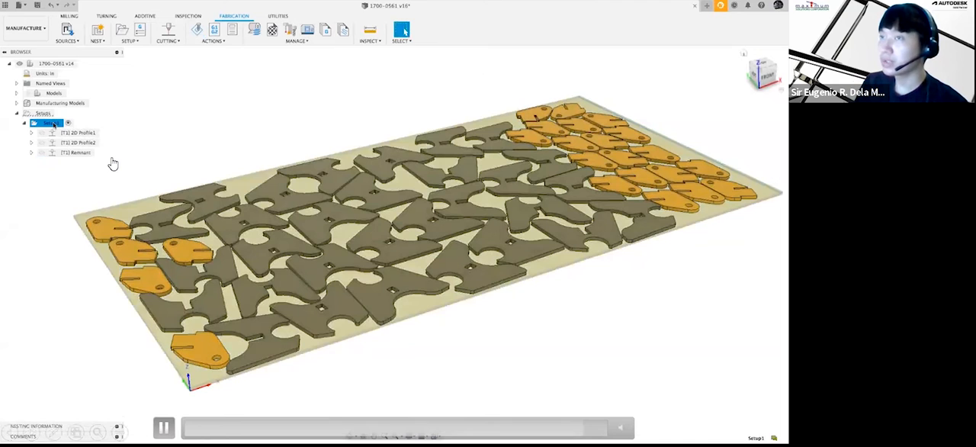
right_click(52, 123)
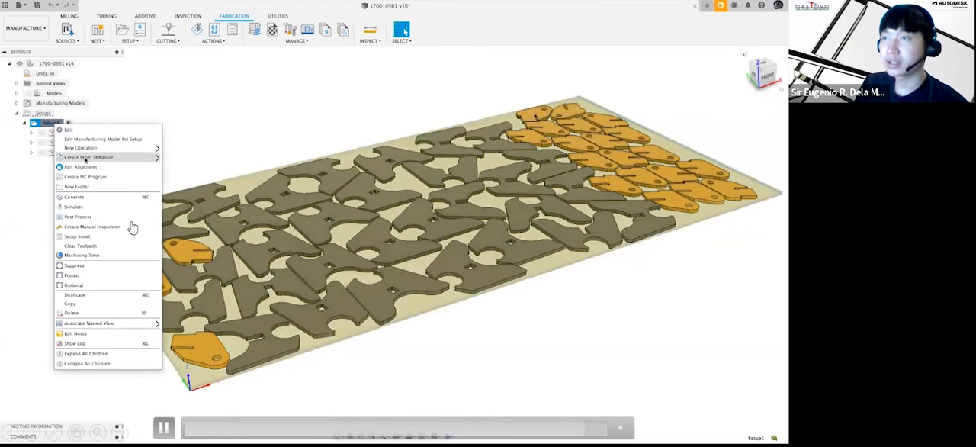
click(90, 177)
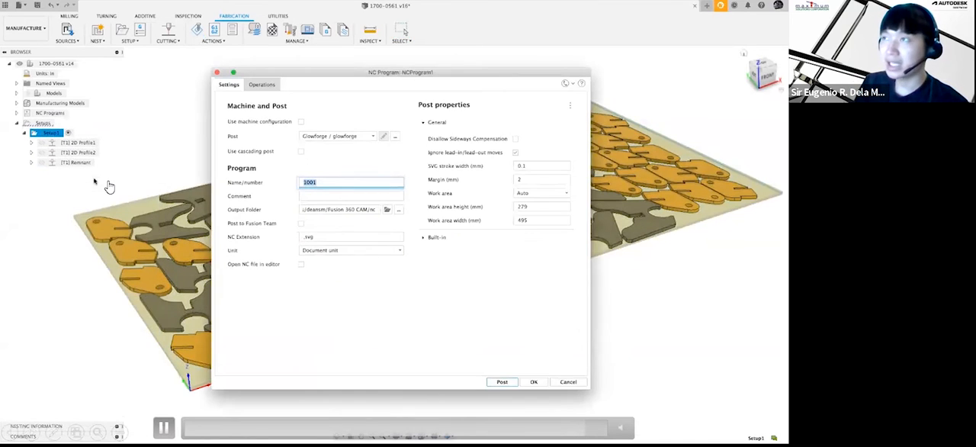
Step: Filter the Fusion 360 post library by the Jet capability and assign the Baileigh Plasma post to the NC program
click(395, 137)
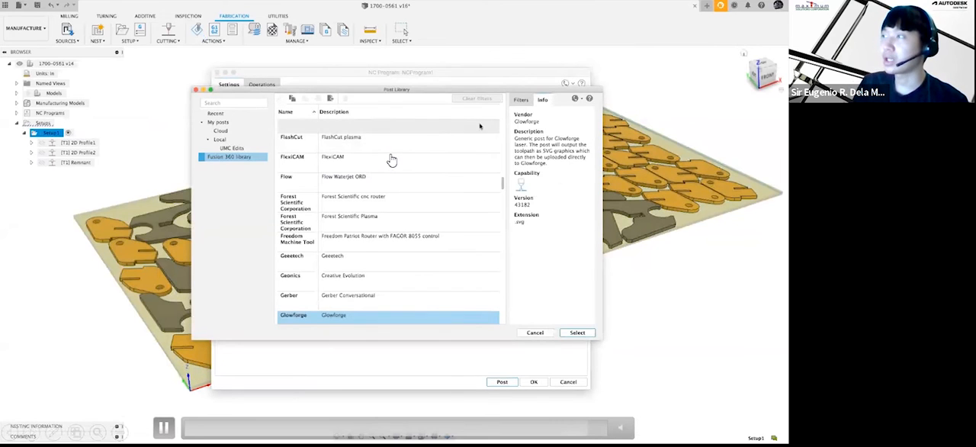
click(519, 101)
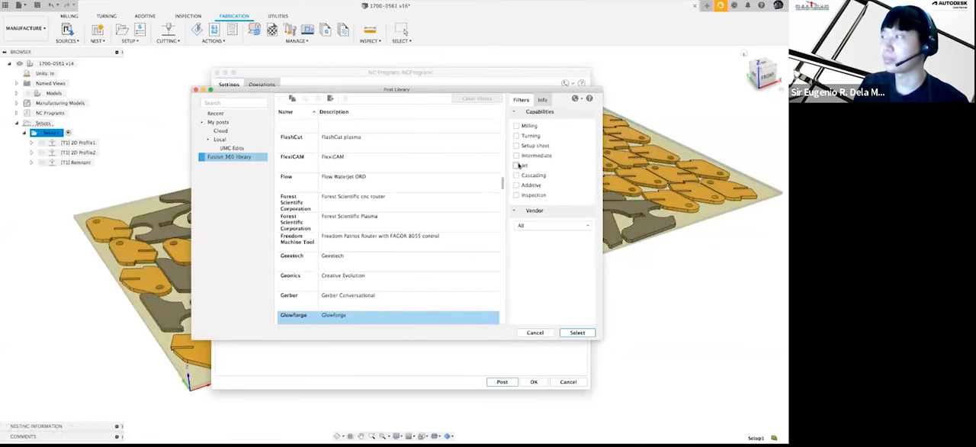
click(517, 164)
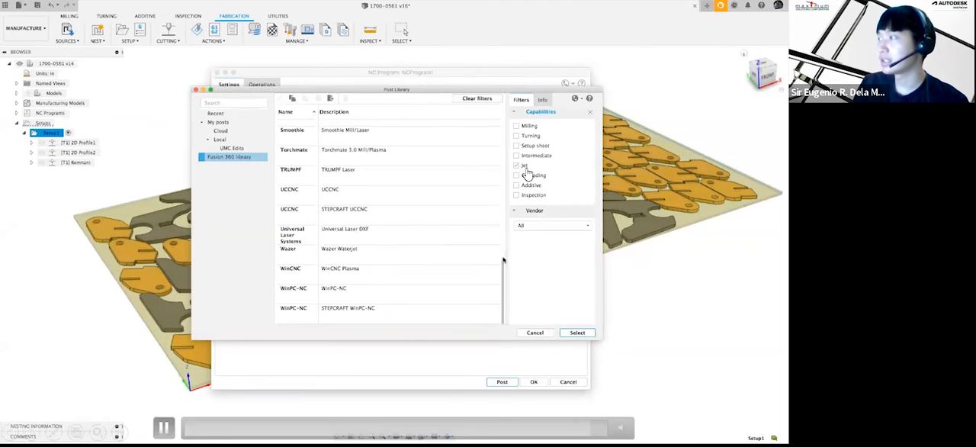
scroll(397, 234, up, 3)
scroll(397, 234, up, 10)
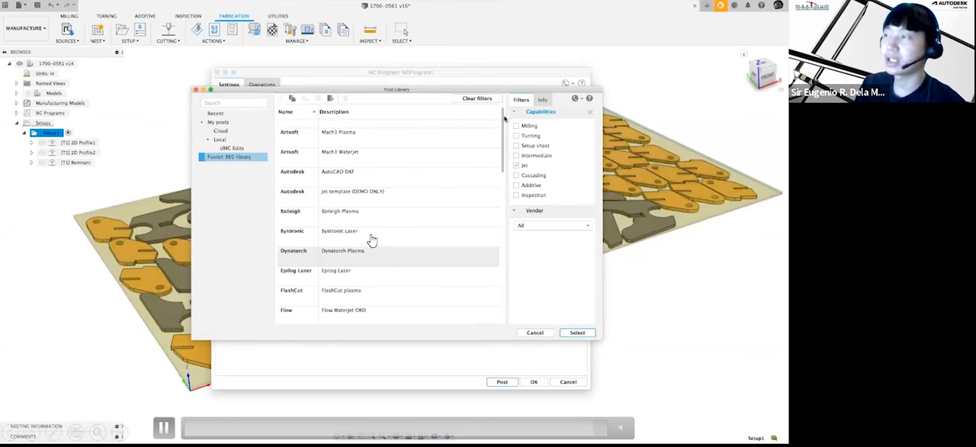
click(396, 174)
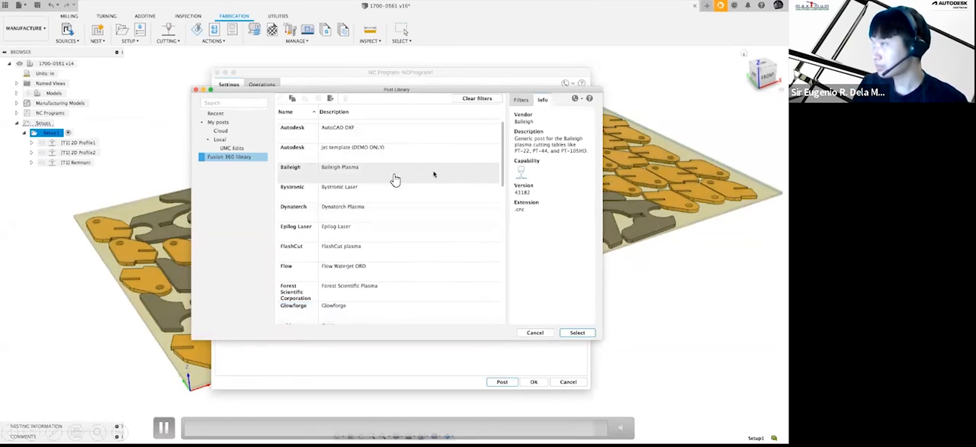
click(576, 335)
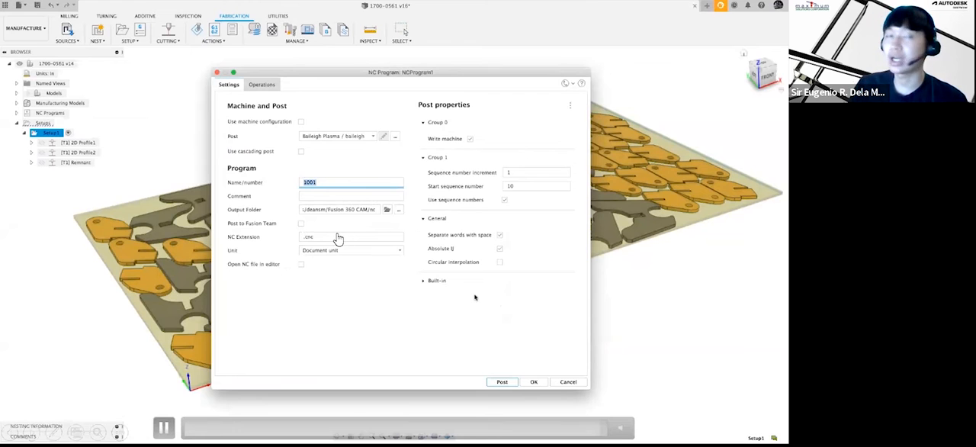
Step: Post the NC program and open the generated NC code for viewing in the code editor
click(510, 384)
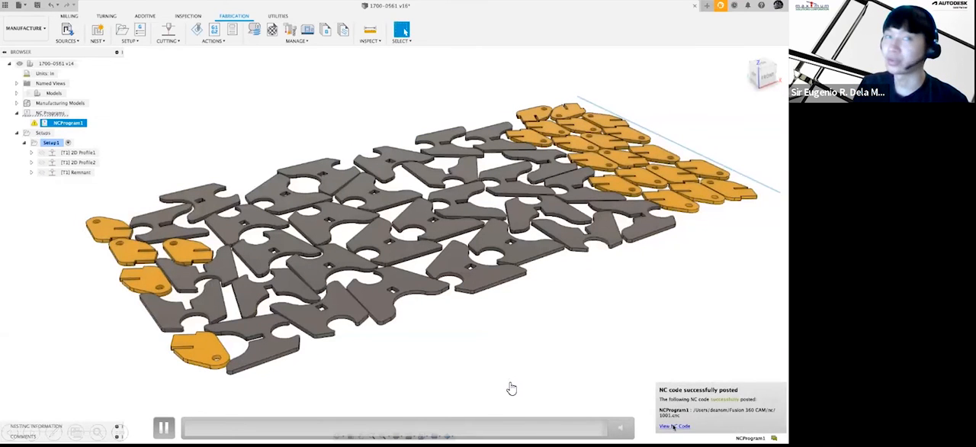
click(673, 425)
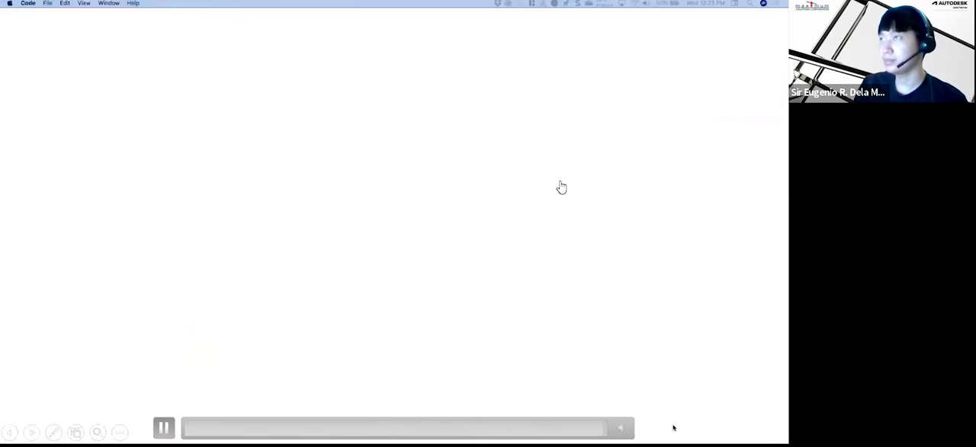